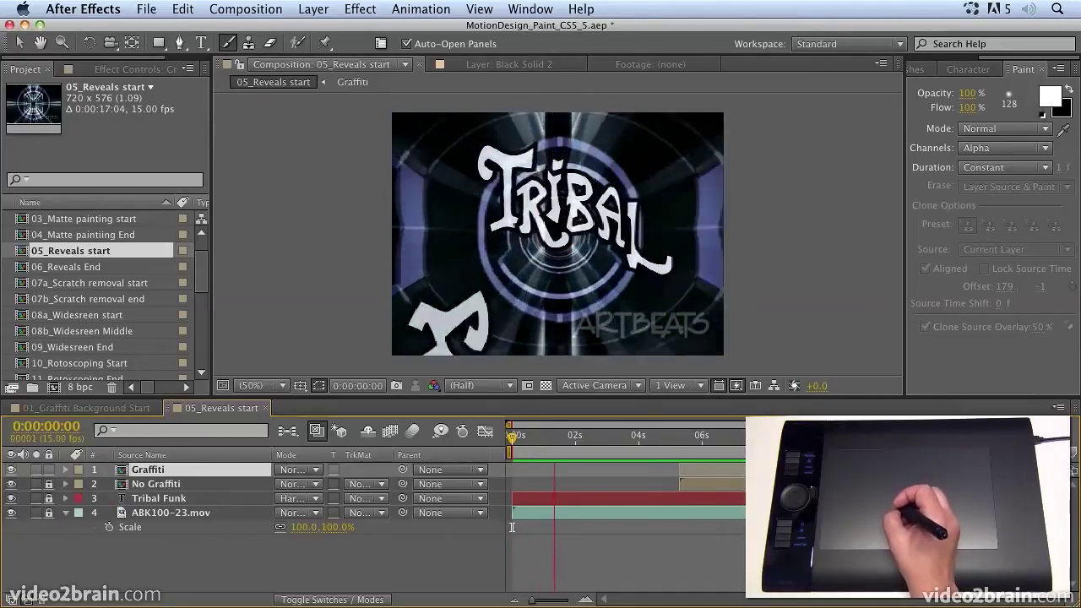
Stop playback, turn on the transparency checkerboard, and inspect the Graffiti layer and precomp before returning to 05_Reveals
{"action": "left_click", "coordinate": [554, 408]}
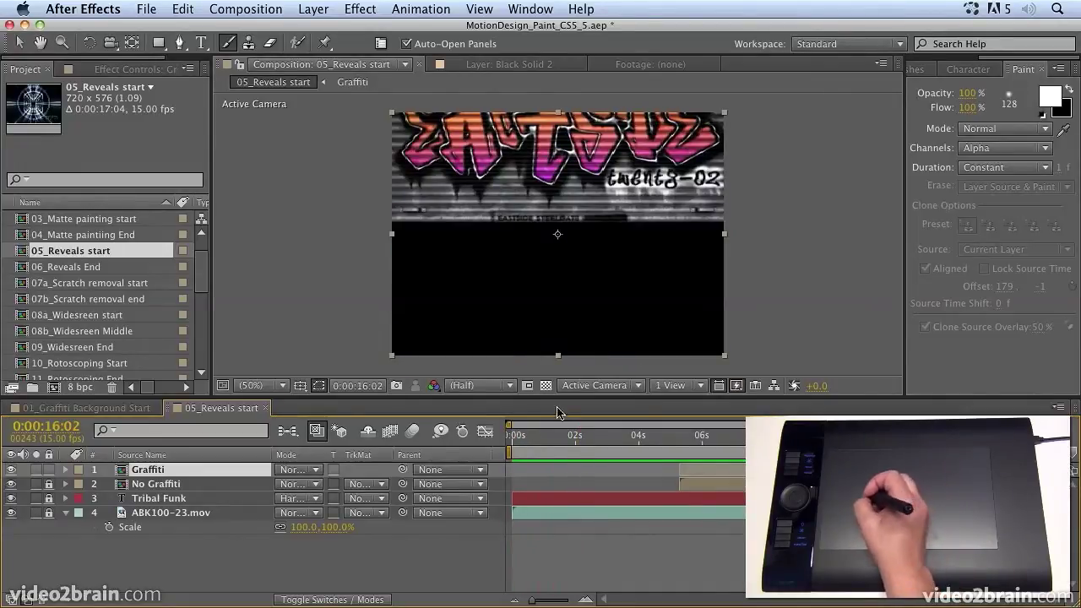
{"action": "left_click", "coordinate": [546, 387]}
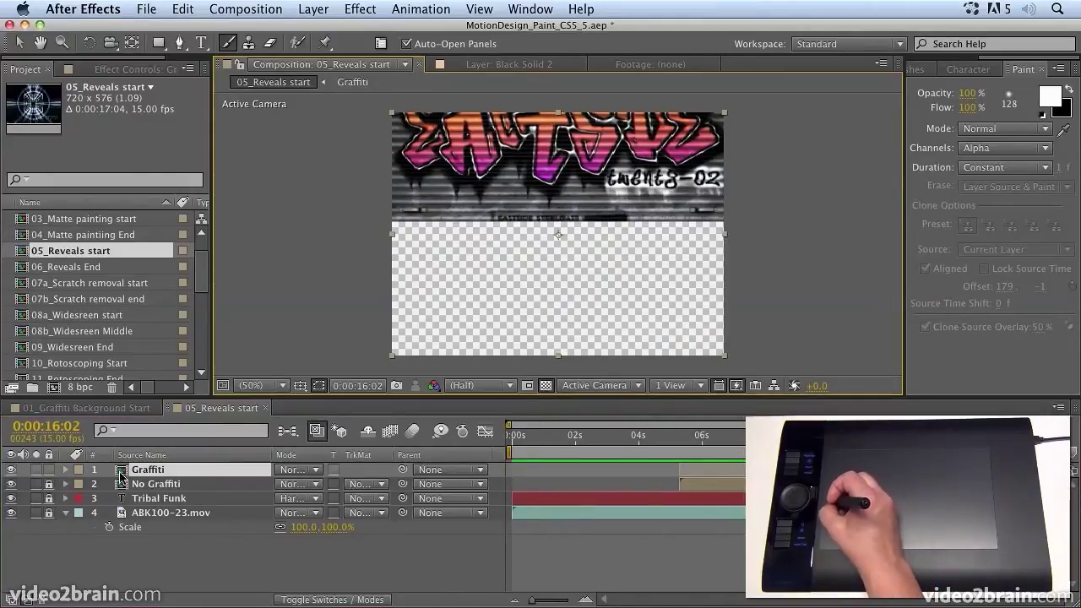
{"action": "double_click", "coordinate": [118, 470]}
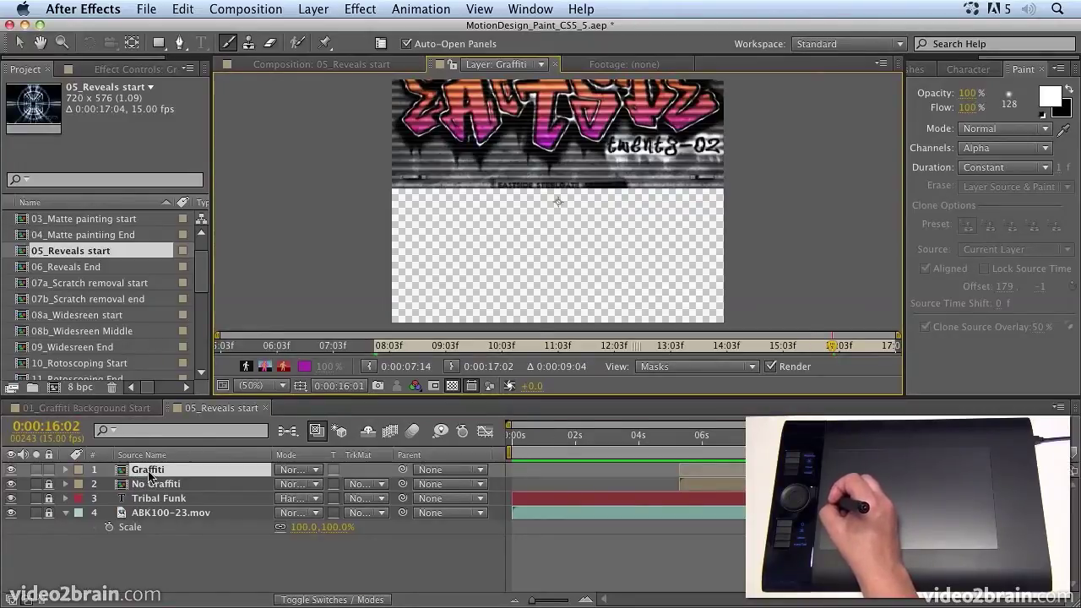
{"action": "double_click", "coordinate": [148, 474]}
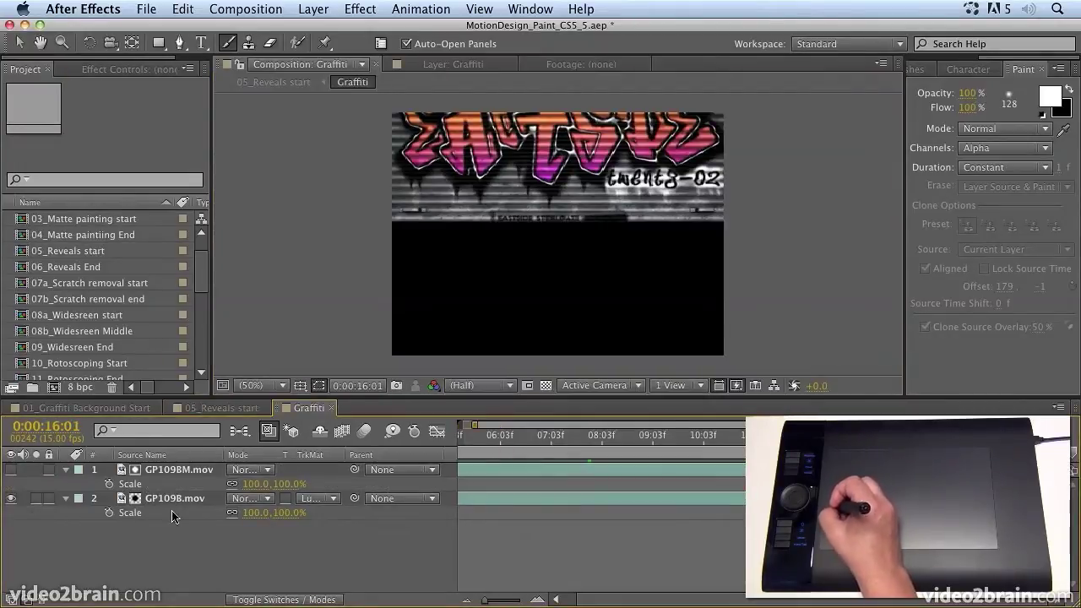
{"action": "left_click", "coordinate": [331, 409]}
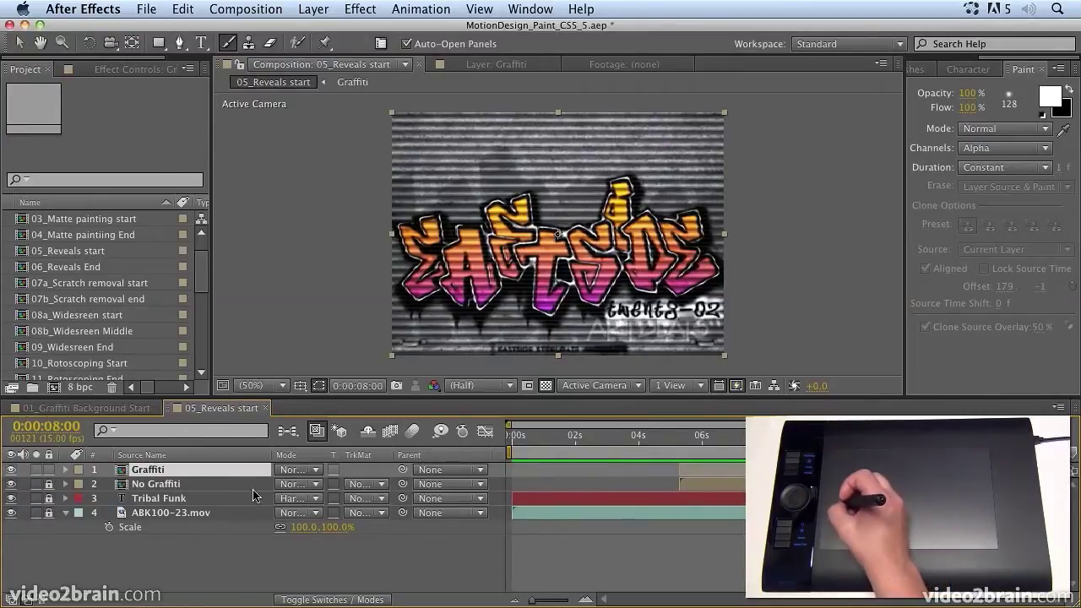
In the Graffiti layer view, paint test strokes in black to erase and white to restore the graffiti
{"action": "double_click", "coordinate": [159, 471]}
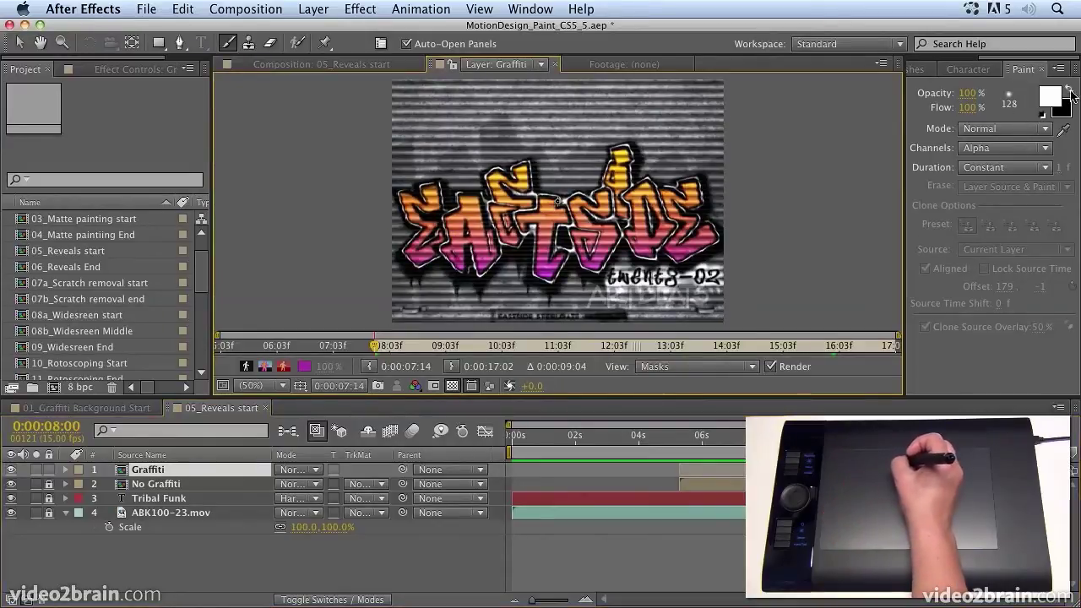
{"action": "left_click", "coordinate": [1069, 91]}
{"action": "left_click", "coordinate": [1069, 91]}
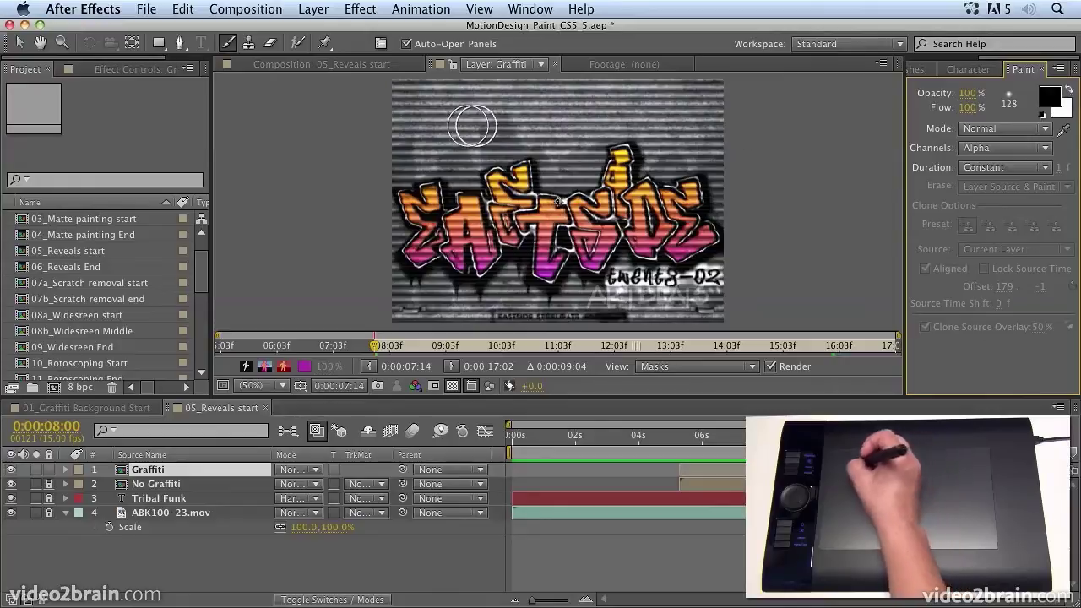
{"action": "mouse_move", "coordinate": [543, 180]}
{"action": "left_mouse_down"}
{"action": "mouse_move", "coordinate": [506, 253]}
{"action": "mouse_move", "coordinate": [558, 190]}
{"action": "mouse_move", "coordinate": [511, 257]}
{"action": "mouse_move", "coordinate": [583, 198]}
{"action": "mouse_move", "coordinate": [540, 287]}
{"action": "mouse_move", "coordinate": [596, 241]}
{"action": "mouse_move", "coordinate": [625, 244]}
{"action": "left_mouse_up"}
{"action": "left_click", "coordinate": [1069, 90]}
{"action": "mouse_move", "coordinate": [541, 218]}
{"action": "left_mouse_down"}
{"action": "mouse_move", "coordinate": [582, 241]}
{"action": "mouse_move", "coordinate": [574, 271]}
{"action": "mouse_move", "coordinate": [553, 241]}
{"action": "left_mouse_up"}
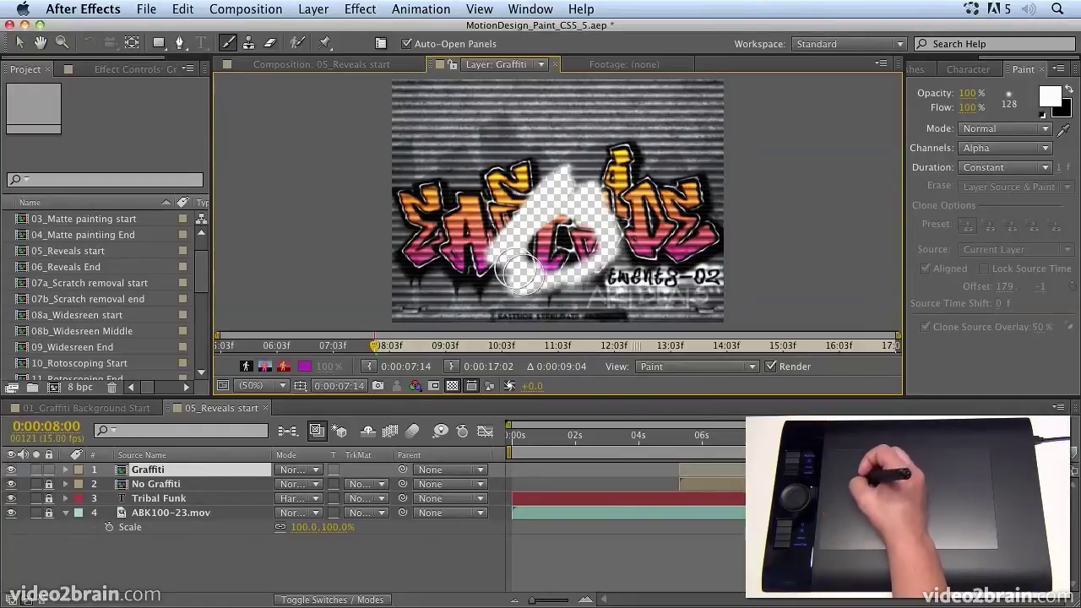
{"action": "mouse_move", "coordinate": [551, 251]}
{"action": "left_mouse_down"}
{"action": "mouse_move", "coordinate": [589, 270]}
{"action": "mouse_move", "coordinate": [573, 268]}
{"action": "mouse_move", "coordinate": [531, 295]}
{"action": "left_mouse_up"}
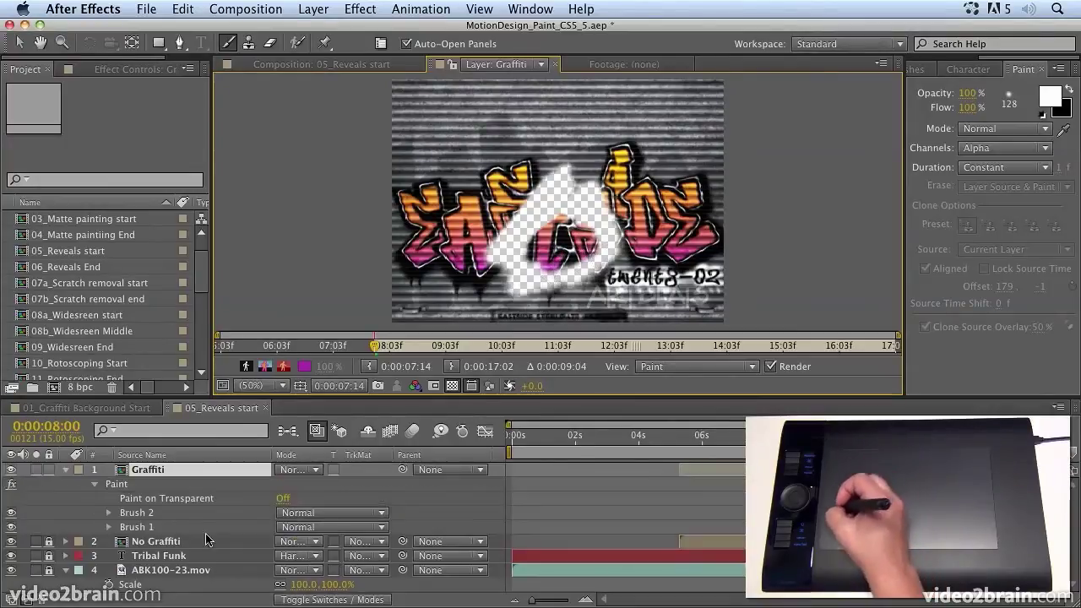
Delete the Brush 1 and Brush 2 test strokes from the timeline
{"action": "left_click", "coordinate": [136, 512]}
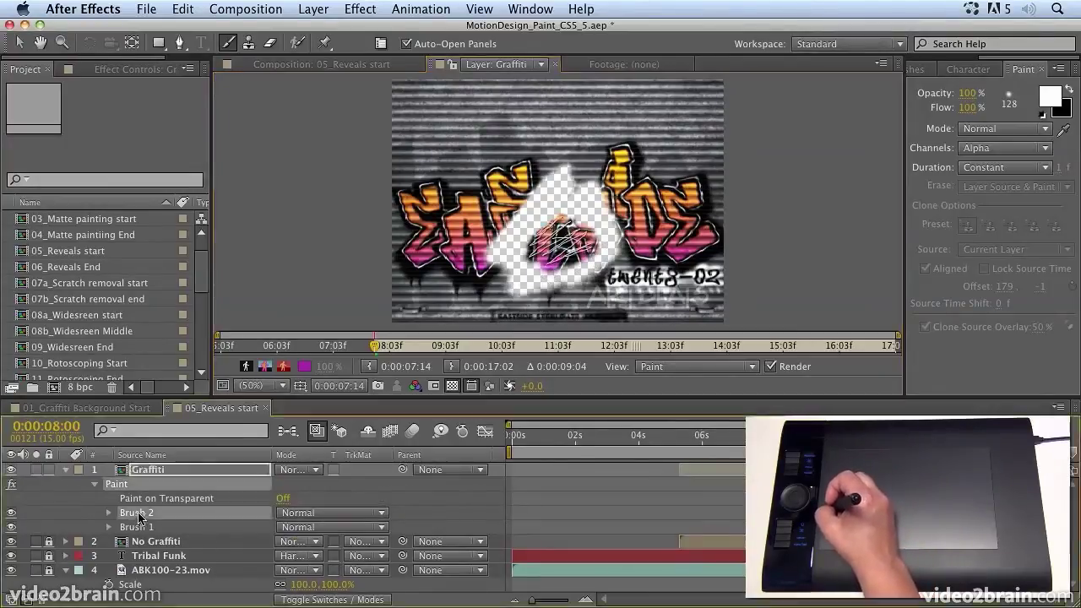
{"action": "left_click", "coordinate": [136, 526], "text": "shift"}
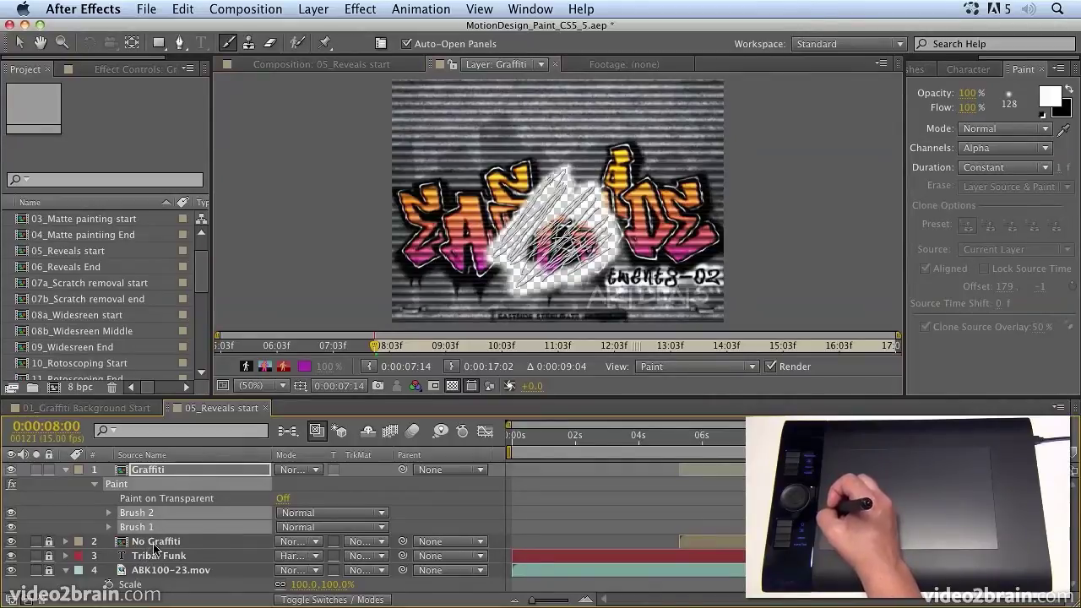
{"action": "key", "text": "Delete"}
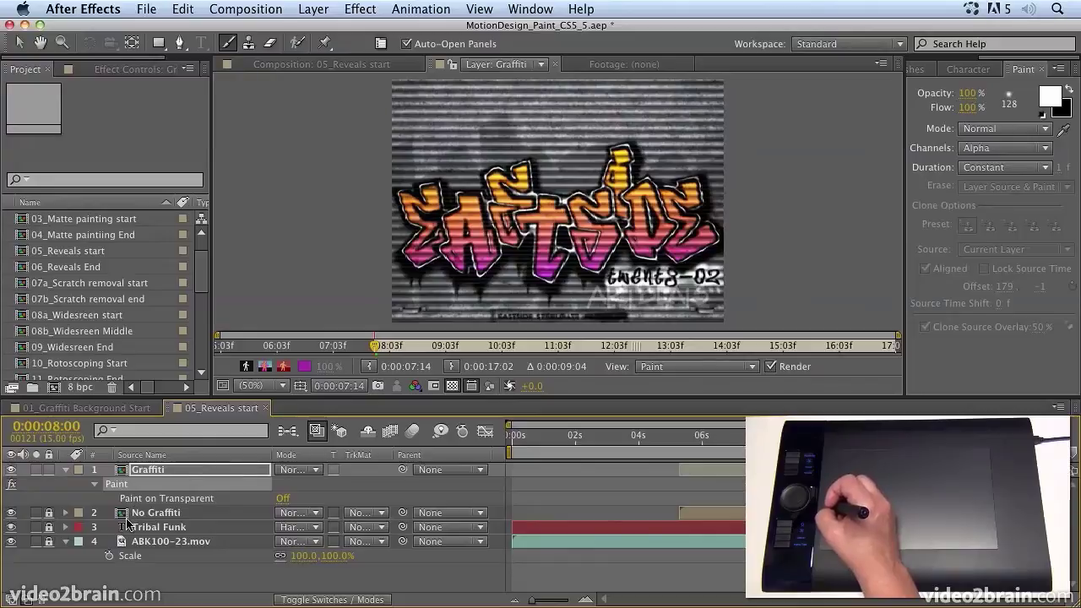
{"action": "left_click", "coordinate": [95, 486]}
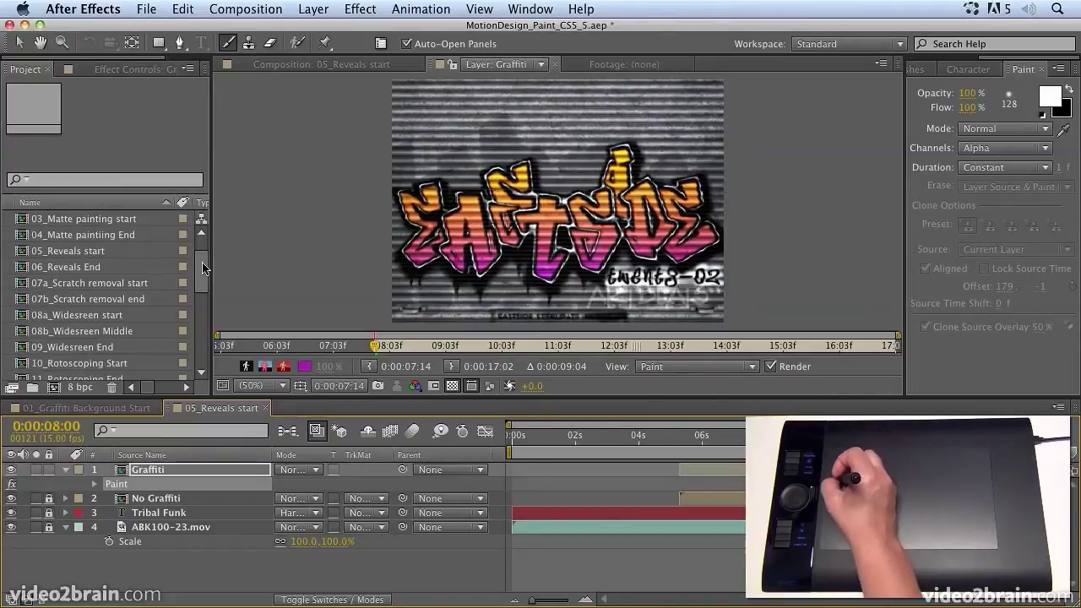
{"action": "mouse_move", "coordinate": [207, 269]}
{"action": "left_mouse_down"}
{"action": "mouse_move", "coordinate": [208, 324]}
{"action": "mouse_move", "coordinate": [207, 272]}
{"action": "left_mouse_up"}
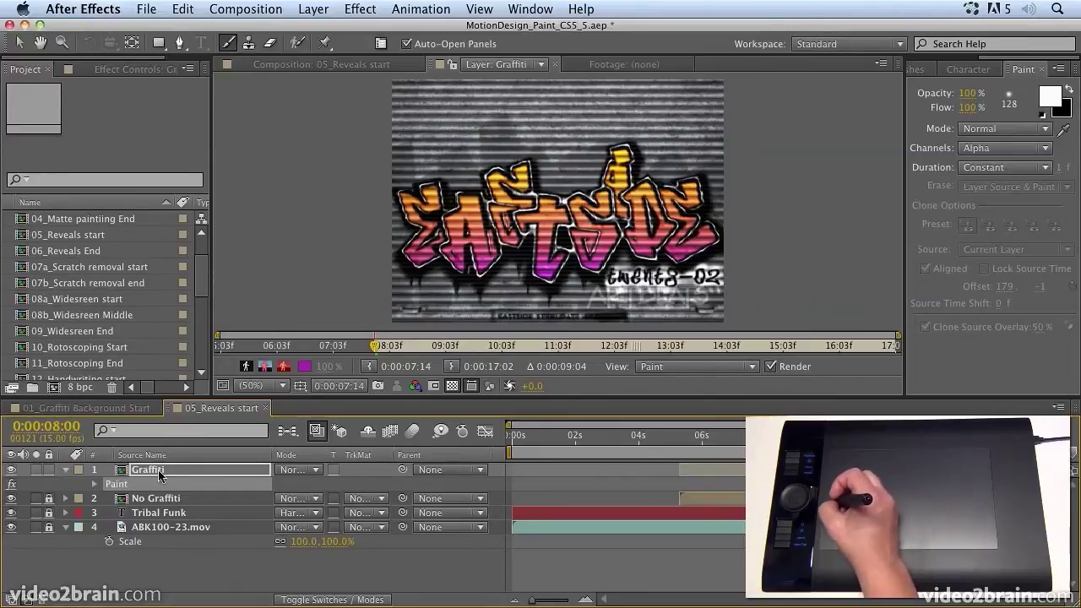
{"action": "key", "text": "Return"}
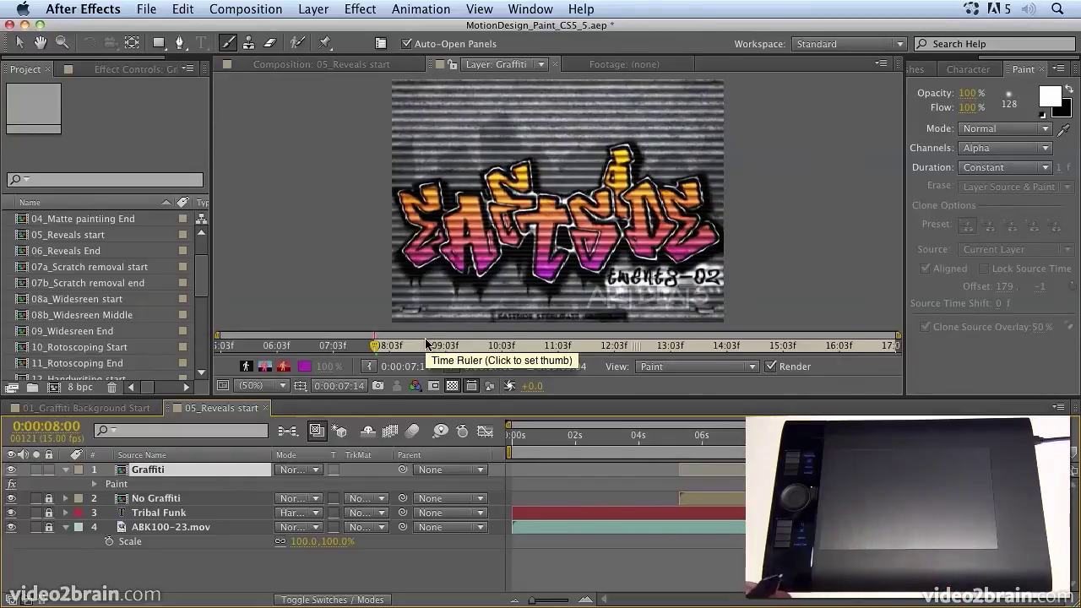
Switch to the Eraser tool, then back to the Brush, while extending the stroke
{"action": "left_click", "coordinate": [270, 43]}
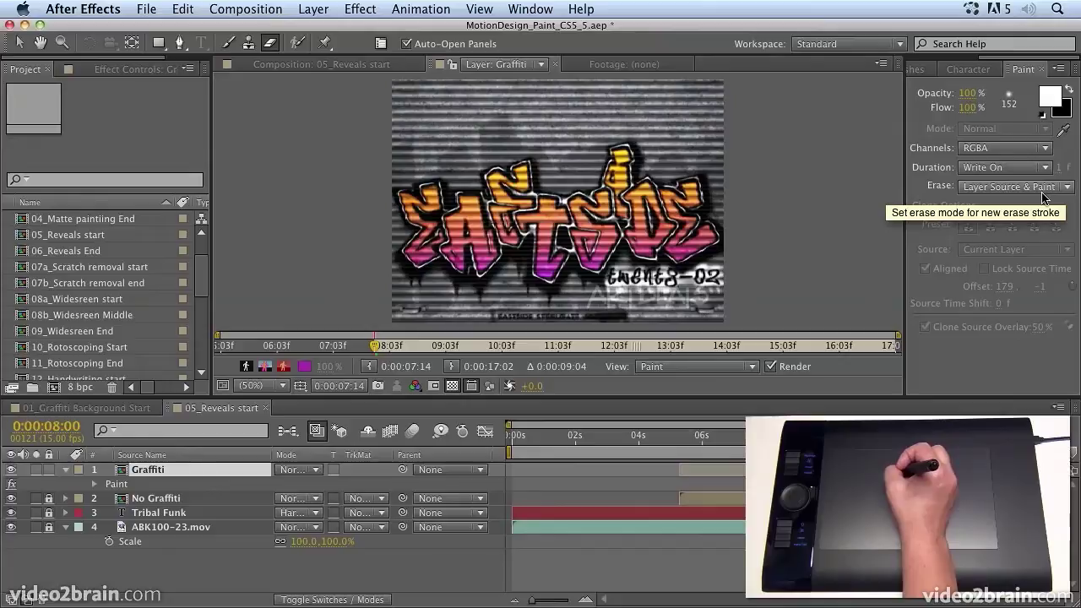
{"action": "left_click", "coordinate": [227, 44]}
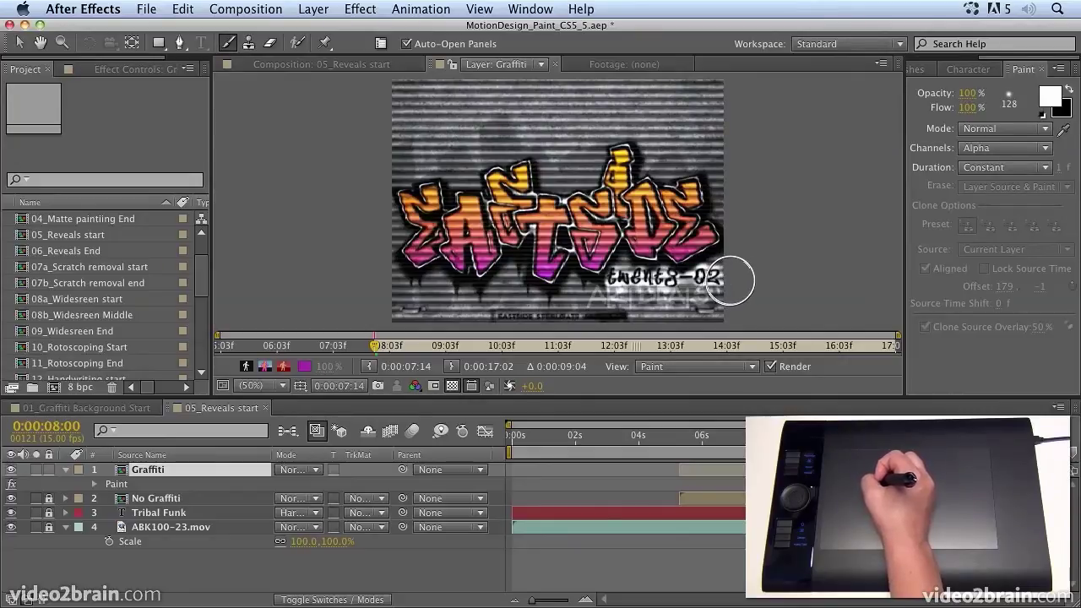
Continue the eraser stroke across the small tag lettering to finish it
{"action": "mouse_move", "coordinate": [728, 281]}
{"action": "left_mouse_down"}
{"action": "mouse_move", "coordinate": [617, 283]}
{"action": "mouse_move", "coordinate": [716, 265]}
{"action": "mouse_move", "coordinate": [714, 233]}
{"action": "mouse_move", "coordinate": [681, 252]}
{"action": "mouse_move", "coordinate": [675, 234]}
{"action": "mouse_move", "coordinate": [668, 210]}
{"action": "mouse_move", "coordinate": [691, 188]}
{"action": "mouse_move", "coordinate": [676, 241]}
{"action": "mouse_move", "coordinate": [654, 248]}
{"action": "mouse_move", "coordinate": [657, 213]}
{"action": "mouse_move", "coordinate": [643, 190]}
{"action": "mouse_move", "coordinate": [635, 237]}
{"action": "mouse_move", "coordinate": [623, 146]}
{"action": "mouse_move", "coordinate": [631, 242]}
{"action": "mouse_move", "coordinate": [607, 199]}
{"action": "mouse_move", "coordinate": [588, 191]}
{"action": "mouse_move", "coordinate": [608, 233]}
{"action": "mouse_move", "coordinate": [602, 265]}
{"action": "mouse_move", "coordinate": [593, 270]}
{"action": "mouse_move", "coordinate": [593, 230]}
{"action": "mouse_move", "coordinate": [577, 198]}
{"action": "mouse_move", "coordinate": [578, 255]}
{"action": "mouse_move", "coordinate": [571, 280]}
{"action": "mouse_move", "coordinate": [552, 287]}
{"action": "mouse_move", "coordinate": [550, 196]}
{"action": "mouse_move", "coordinate": [522, 181]}
{"action": "mouse_move", "coordinate": [545, 268]}
{"action": "mouse_move", "coordinate": [512, 183]}
{"action": "mouse_move", "coordinate": [521, 194]}
{"action": "mouse_move", "coordinate": [491, 174]}
{"action": "mouse_move", "coordinate": [512, 234]}
{"action": "mouse_move", "coordinate": [483, 214]}
{"action": "mouse_move", "coordinate": [486, 255]}
{"action": "mouse_move", "coordinate": [473, 269]}
{"action": "mouse_move", "coordinate": [446, 200]}
{"action": "mouse_move", "coordinate": [438, 219]}
{"action": "mouse_move", "coordinate": [418, 206]}
{"action": "mouse_move", "coordinate": [427, 244]}
{"action": "mouse_move", "coordinate": [401, 258]}
{"action": "mouse_move", "coordinate": [467, 277]}
{"action": "left_mouse_up"}
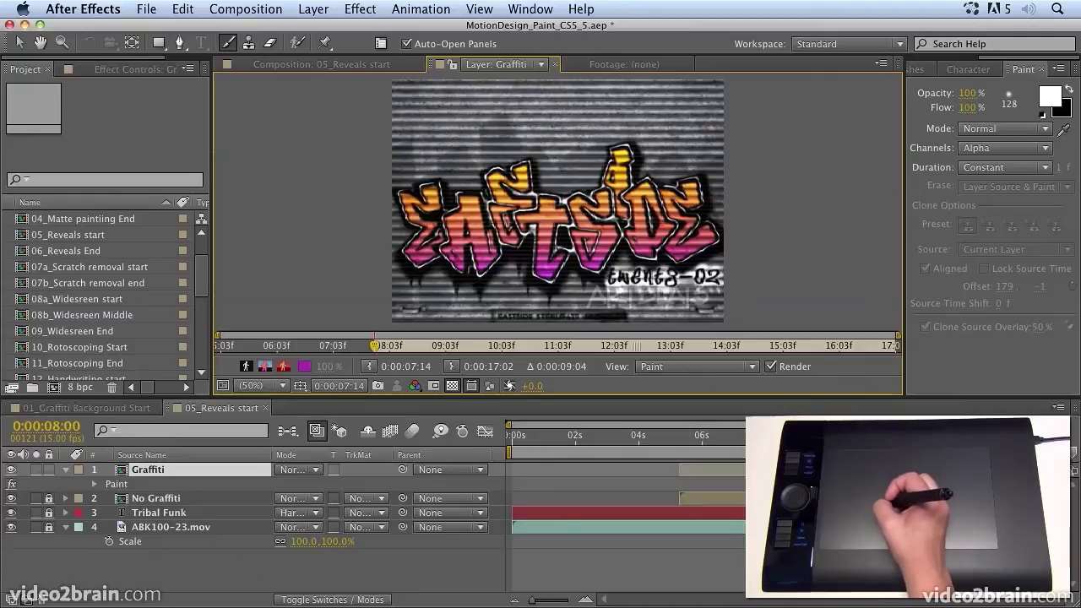
Reveal Eraser 1's End keyframes with U, preview, and show the 05_Reveals start composition
{"action": "key", "text": "u"}
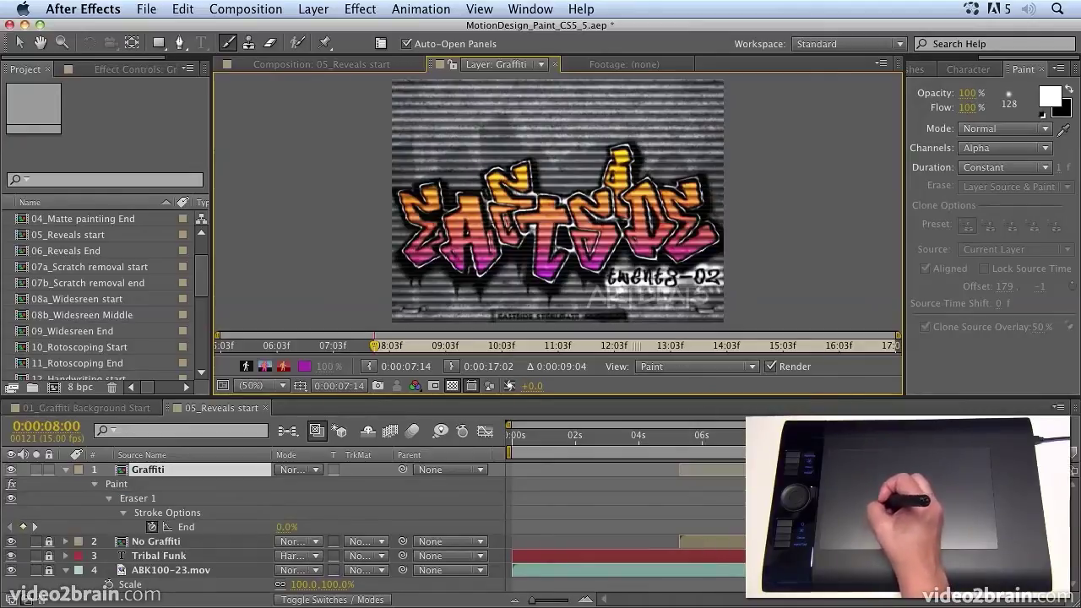
{"action": "key", "text": "space"}
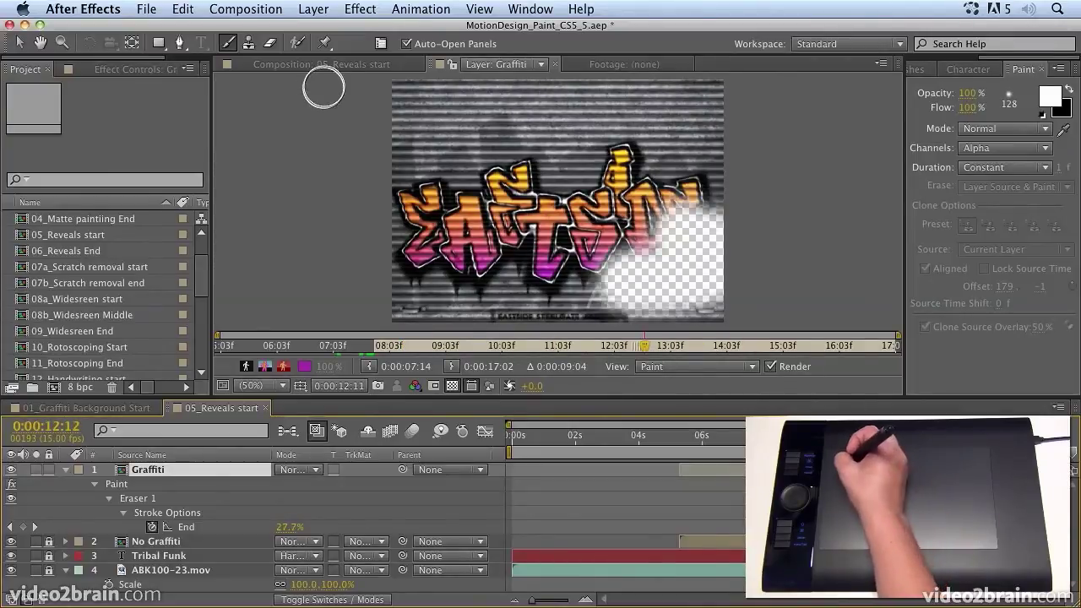
{"action": "left_click", "coordinate": [331, 67]}
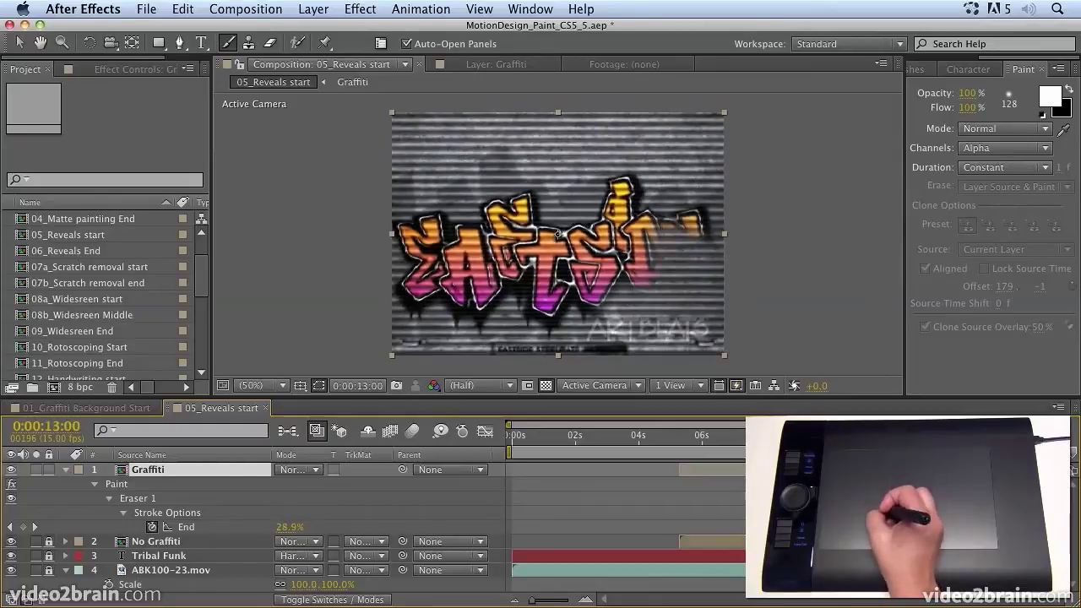
Select the End property and drag its keyframe to retime the erase
{"action": "left_click", "coordinate": [187, 530]}
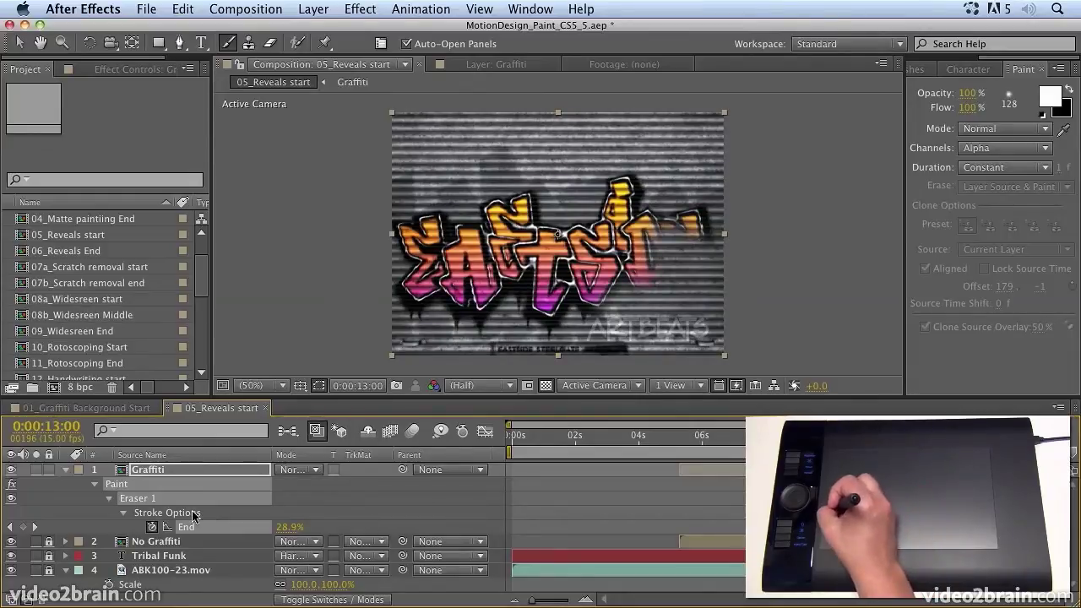
{"action": "left_click", "coordinate": [232, 513]}
{"action": "left_click", "coordinate": [191, 528]}
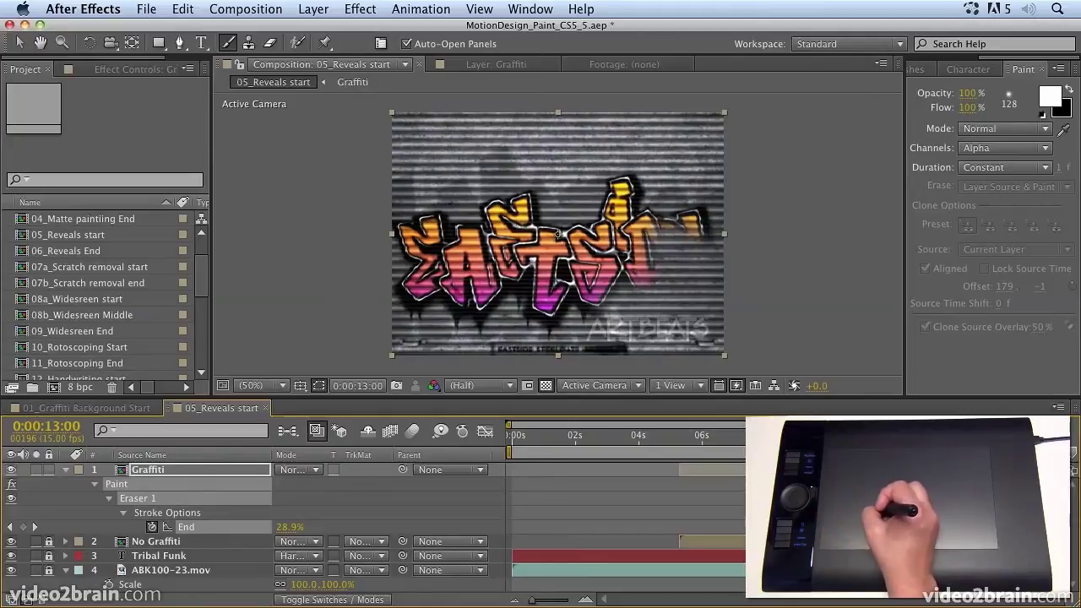
{"action": "left_click_drag", "start_coordinate": [695, 530], "coordinate": [518, 530]}
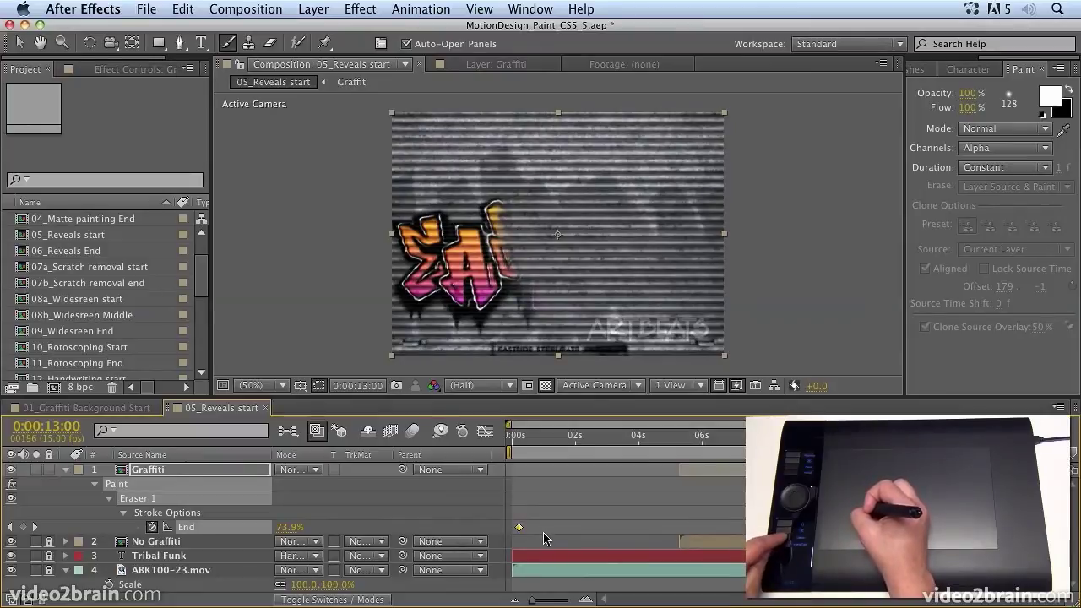
{"action": "left_click_drag", "start_coordinate": [518, 531], "coordinate": [733, 530]}
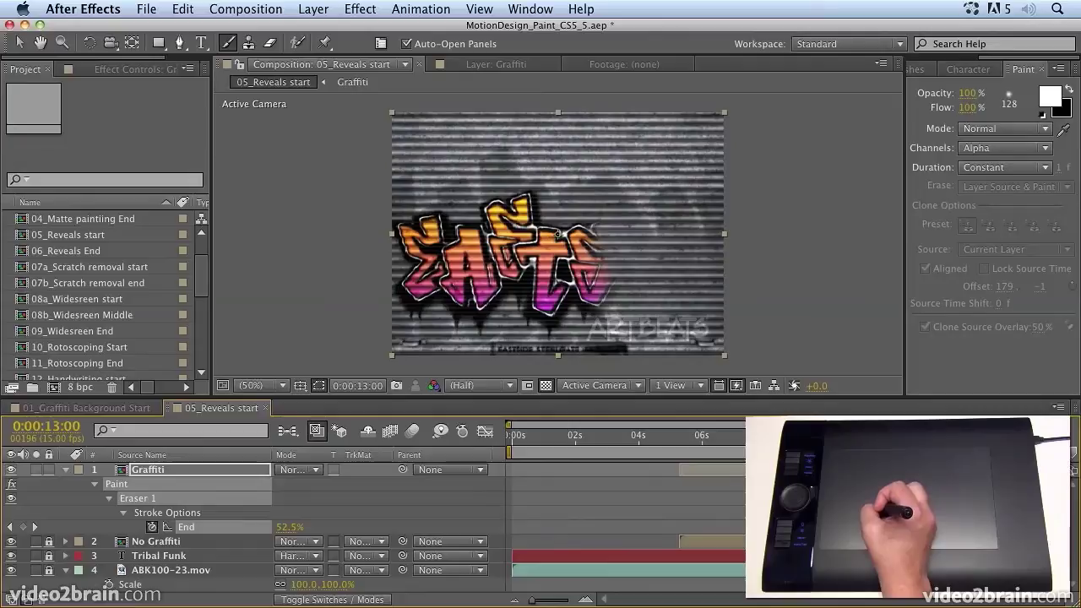
{"action": "mouse_move", "coordinate": [733, 530]}
{"action": "left_mouse_down"}
{"action": "mouse_move", "coordinate": [643, 528]}
{"action": "mouse_move", "coordinate": [667, 532]}
{"action": "left_mouse_up"}
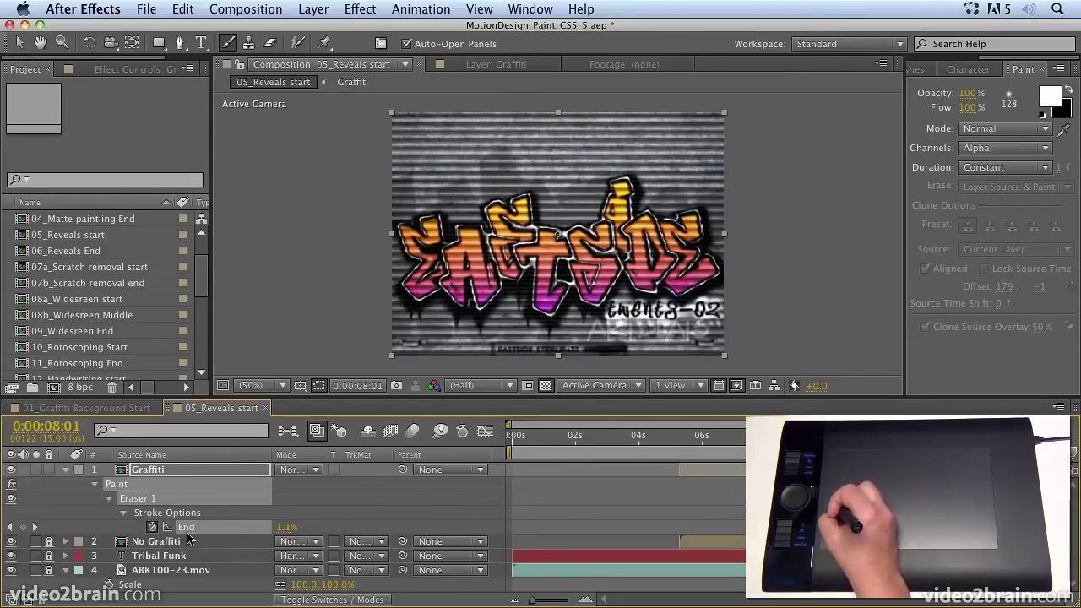
Time-reverse the End keyframes via Keyframe Assistant and preview the graffiti drawing on
{"action": "left_click", "coordinate": [421, 10]}
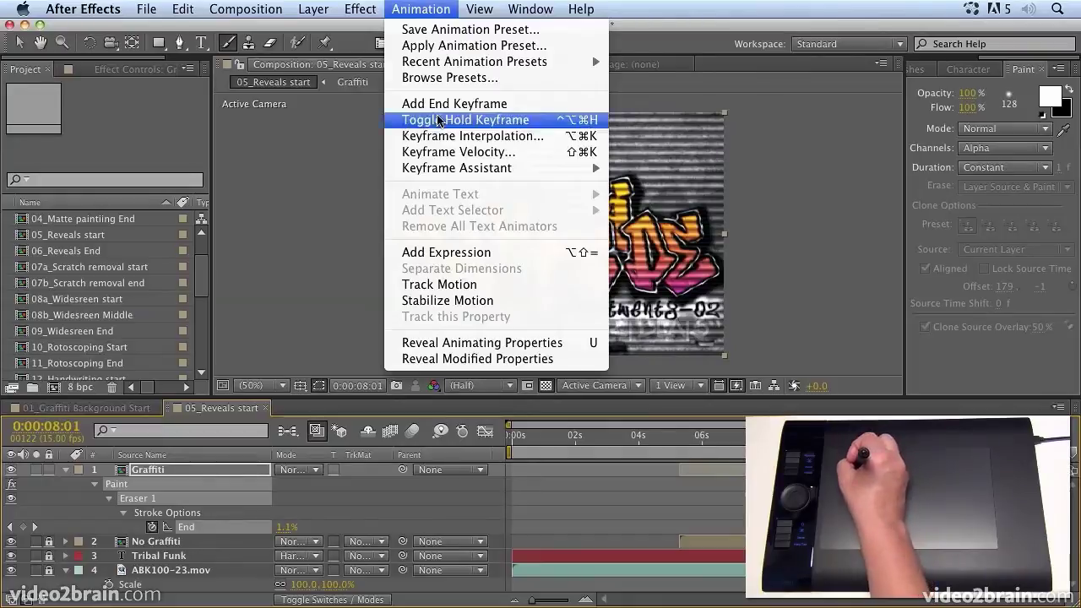
{"action": "mouse_move", "coordinate": [448, 169]}
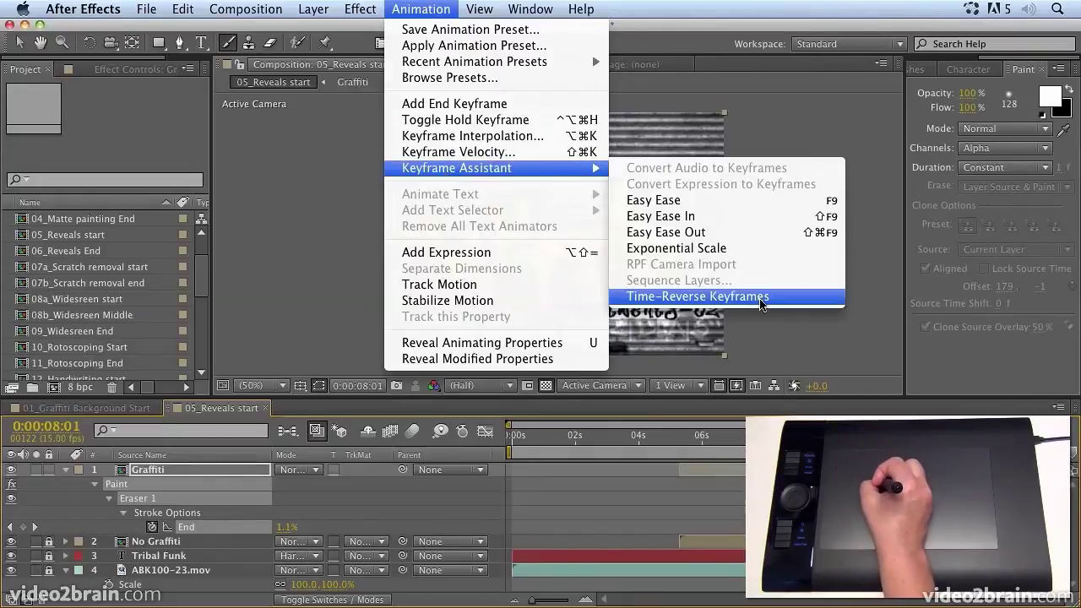
{"action": "left_click", "coordinate": [760, 296]}
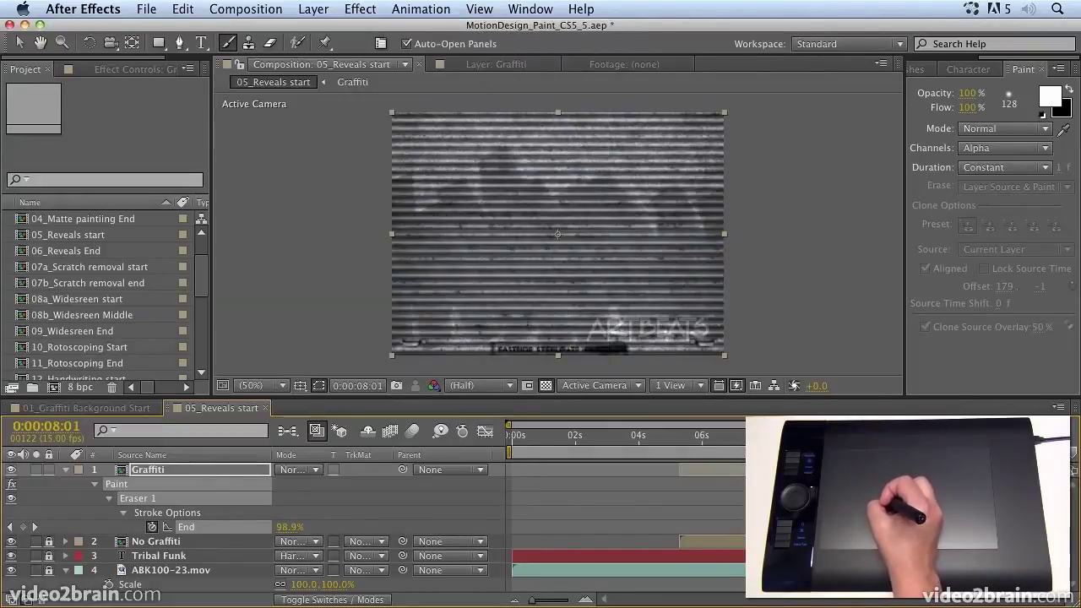
{"action": "key", "text": "space"}
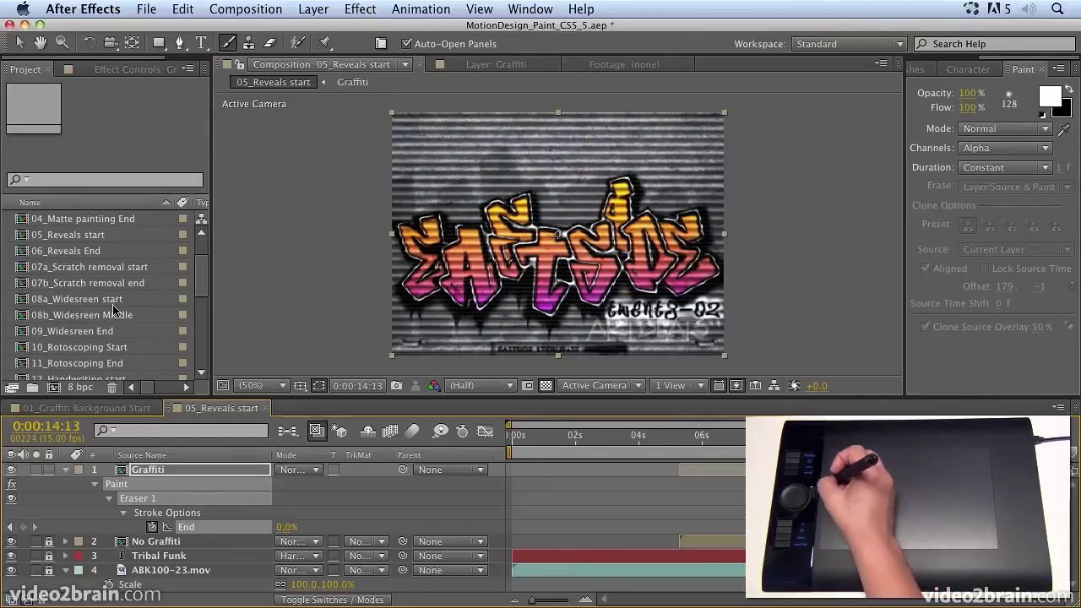
Stop playback, open the 06_Reveals End composition, and preview it from the Tribal Funk title
{"action": "key", "text": "space"}
{"action": "double_click", "coordinate": [84, 285]}
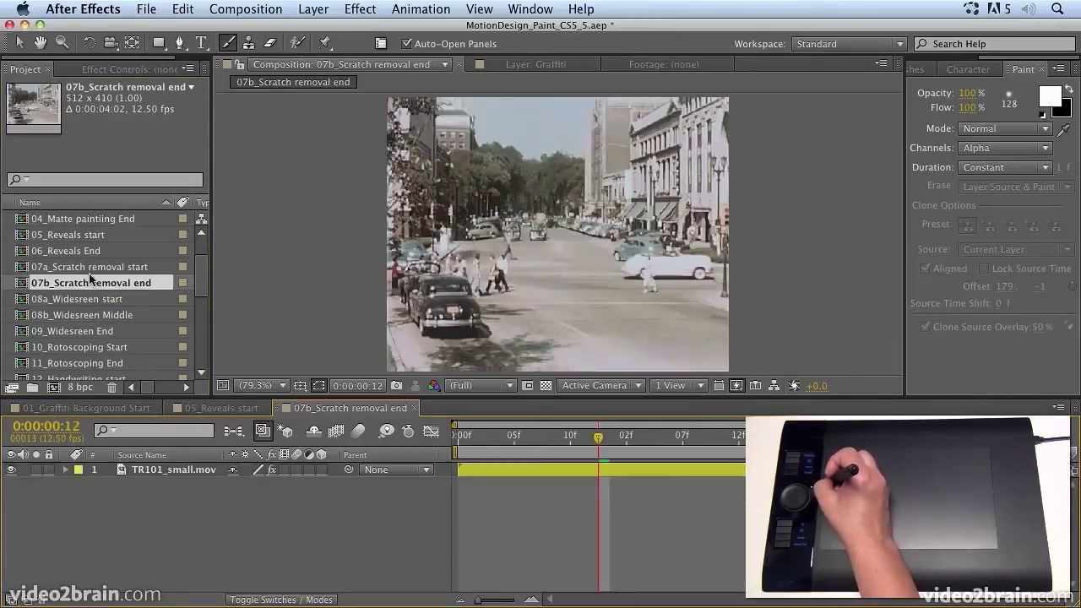
{"action": "double_click", "coordinate": [88, 252]}
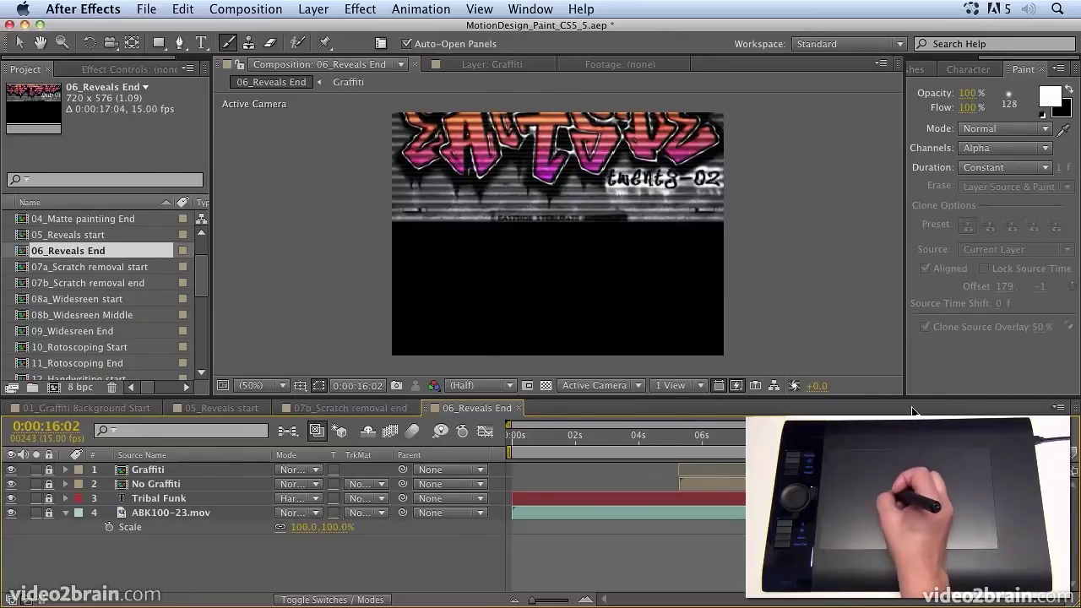
{"action": "key", "text": "space"}
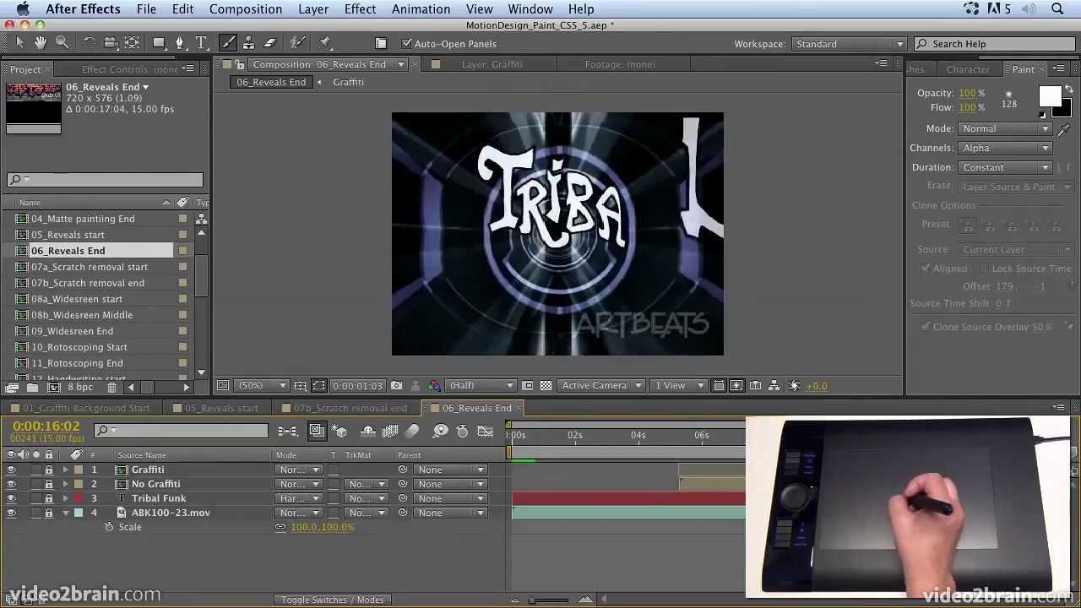